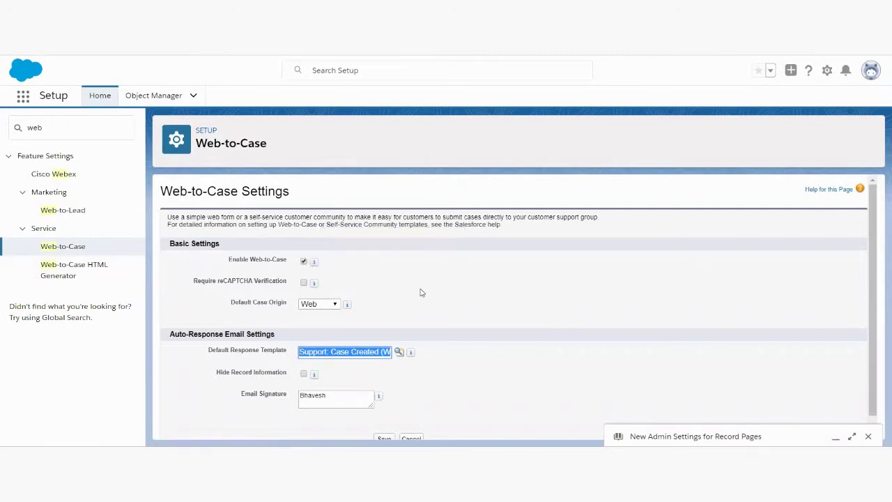
# Check the default case origin options and save the Web-to-Case settings with Web as the origin.
pyautogui.scroll(-1, 418, 294)
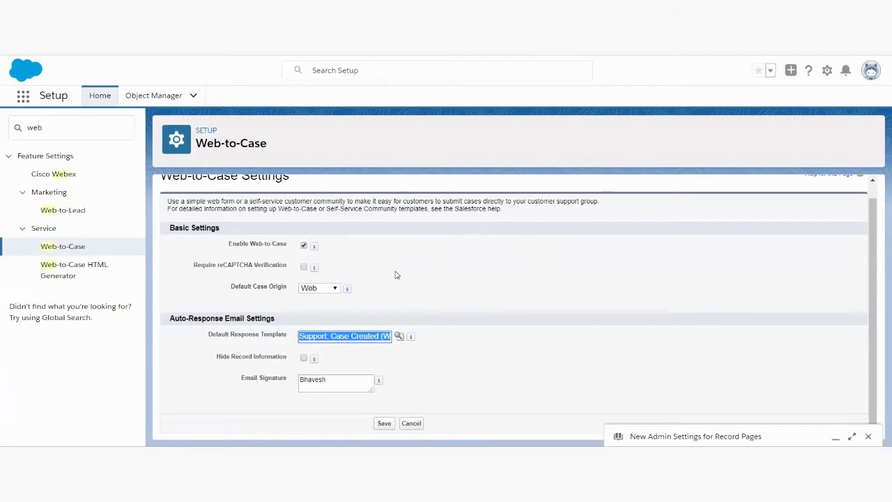
pyautogui.click(332, 292)
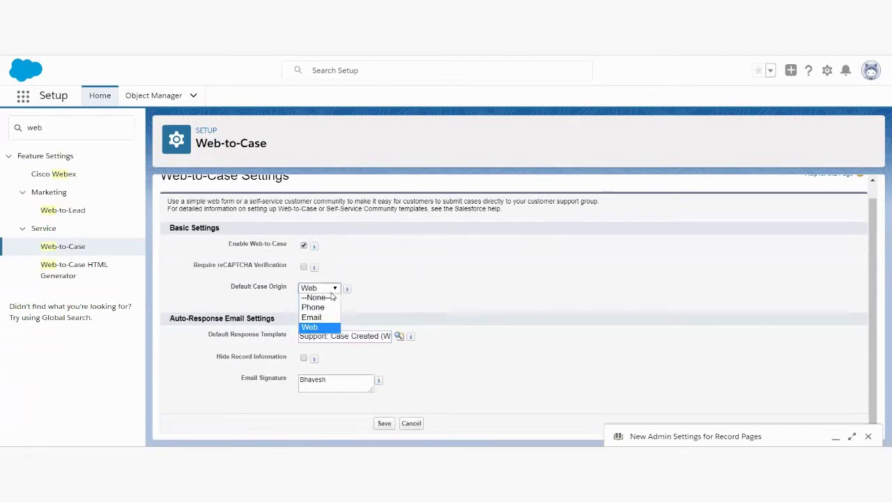
pyautogui.click(330, 291)
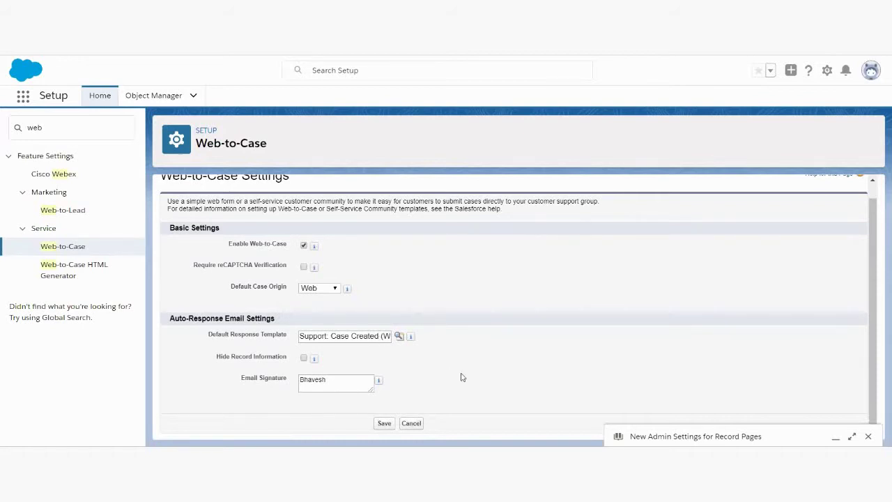
pyautogui.click(384, 424)
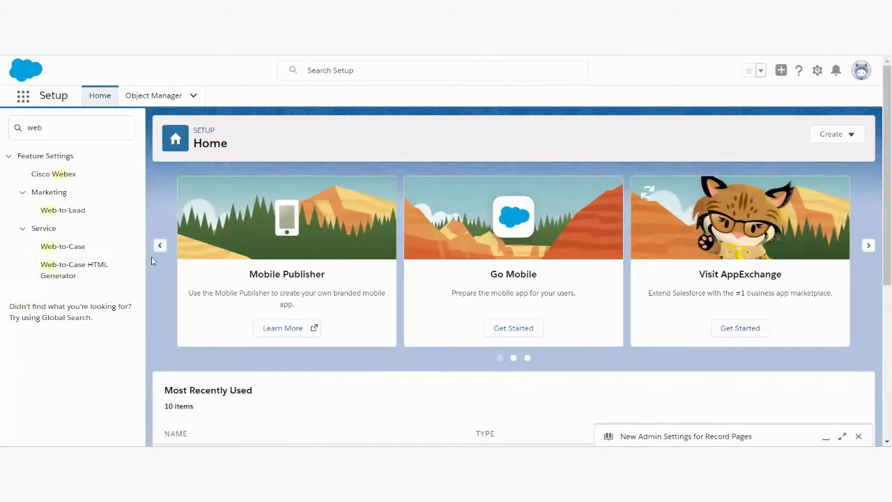
# Open the Web-to-Case HTML Generator and review the available and selected case fields.
pyautogui.click(78, 270)
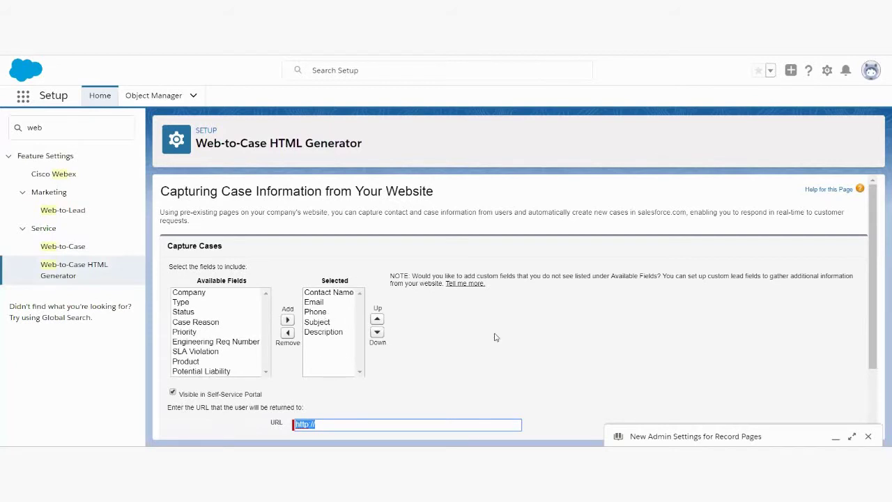
pyautogui.click(201, 323)
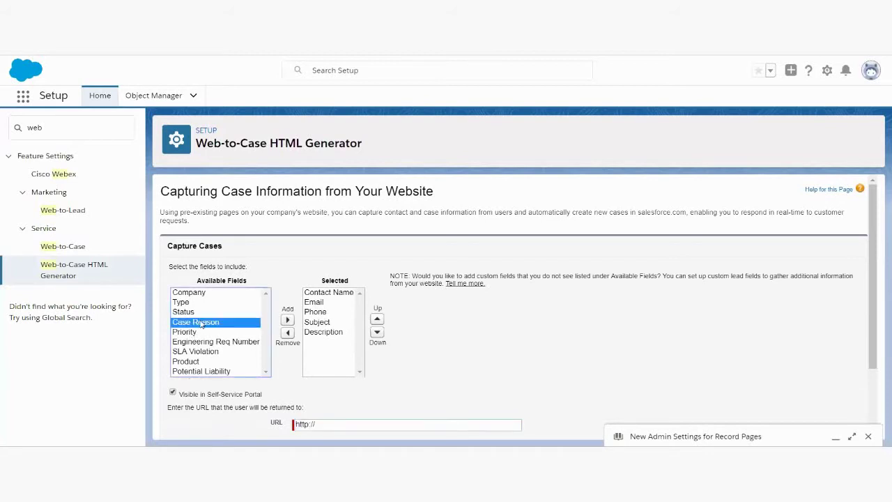
pyautogui.scroll(-2, 209, 321)
pyautogui.scroll(1, 232, 313)
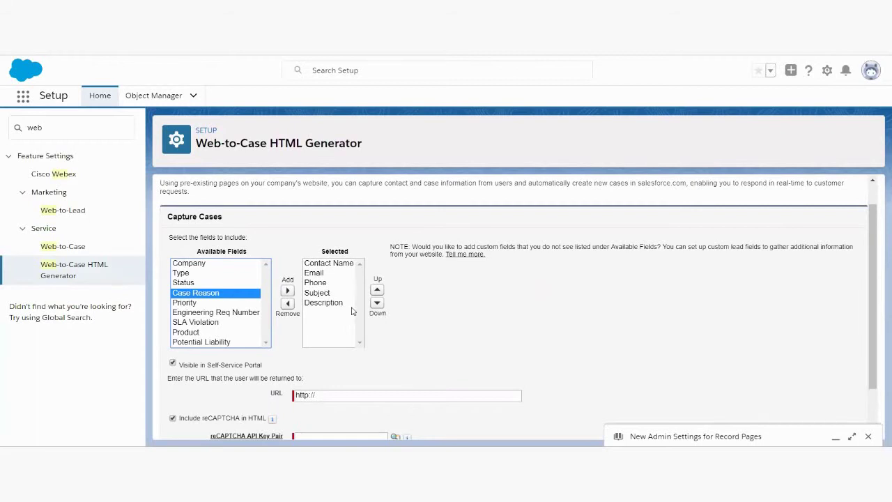
pyautogui.scroll(-2, 393, 340)
pyautogui.click(347, 337)
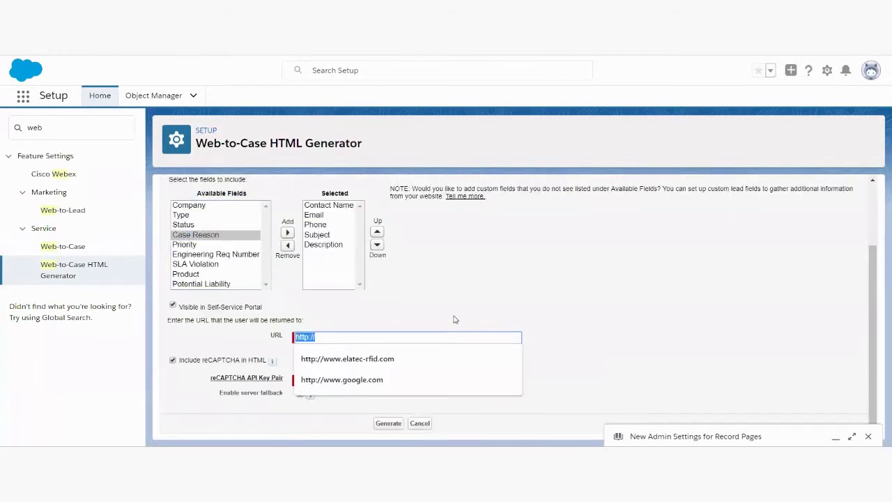
pyautogui.click(426, 336)
pyautogui.click(383, 338)
pyautogui.press('Down')
pyautogui.press('Down')
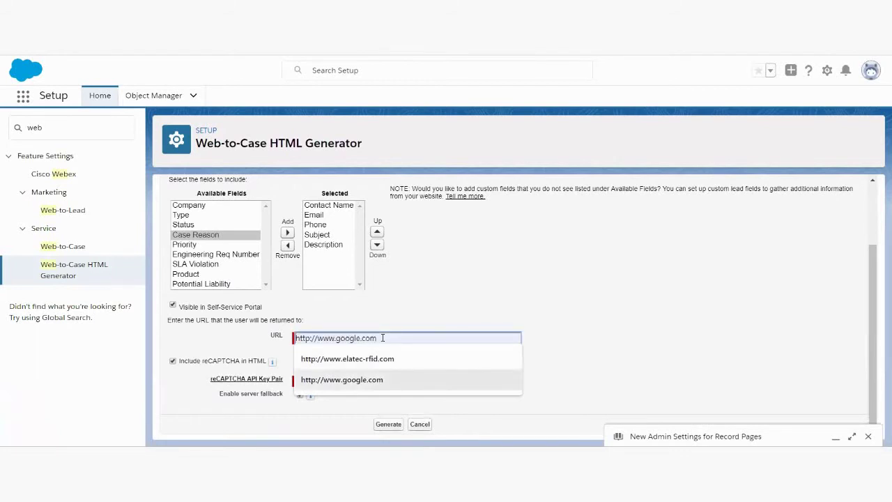
pyautogui.press('Return')
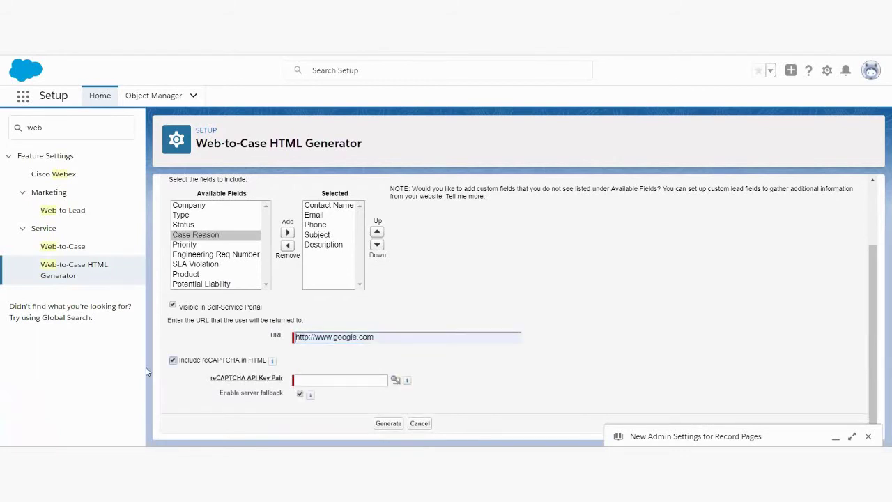
# Exclude reCAPTCHA from the form and generate the Web-to-Case HTML code.
pyautogui.click(188, 360)
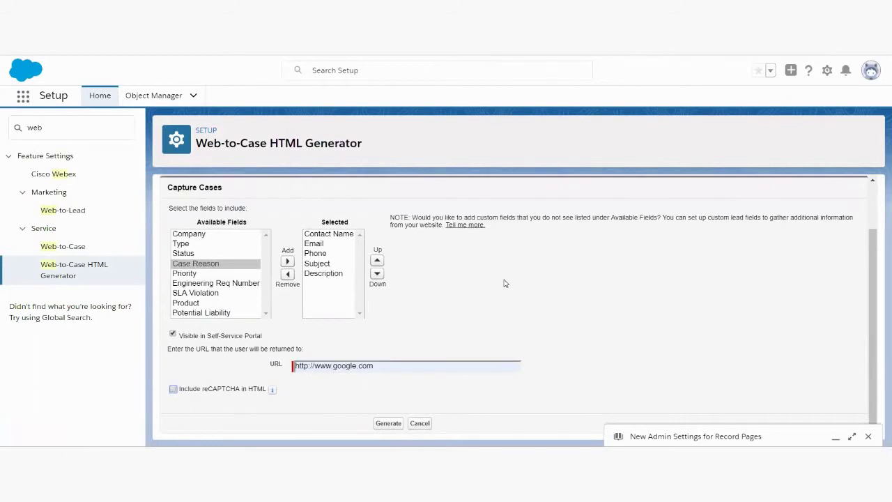
pyautogui.click(399, 426)
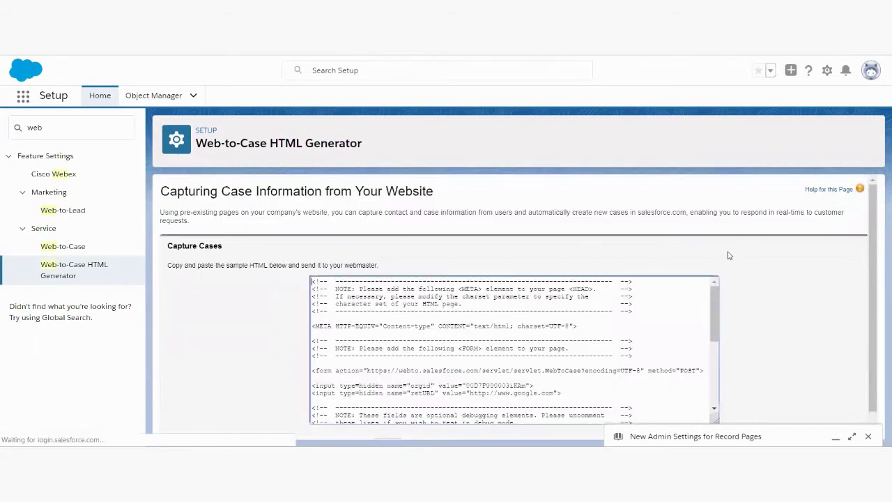
# Copy all of the generated HTML code into a new Notepad document.
pyautogui.scroll(-10, 486, 316)
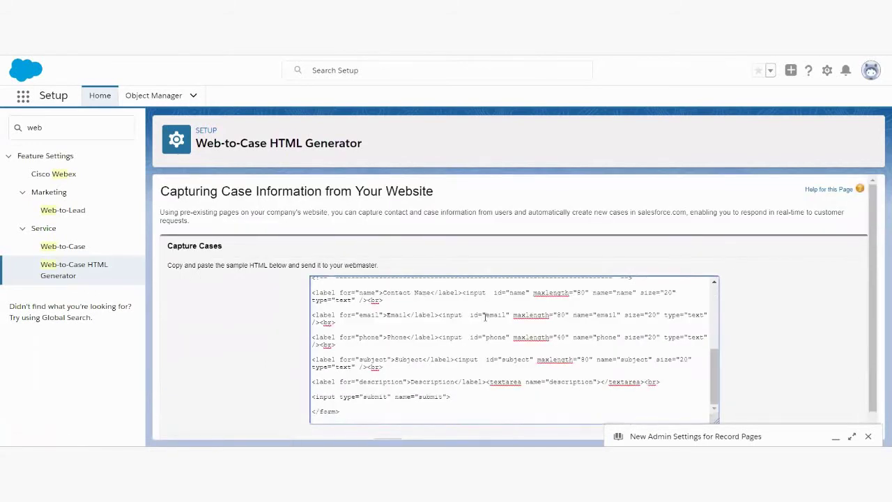
pyautogui.hotkey('ctrl', 'a')
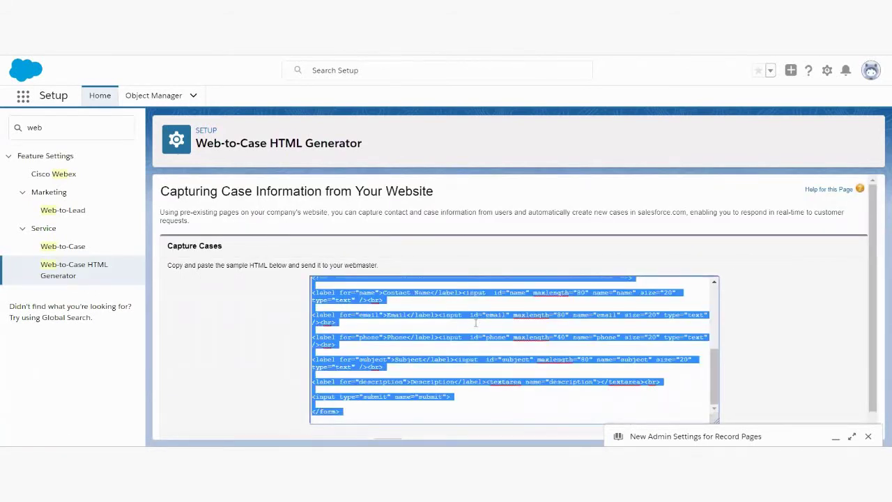
pyautogui.press('super+r')
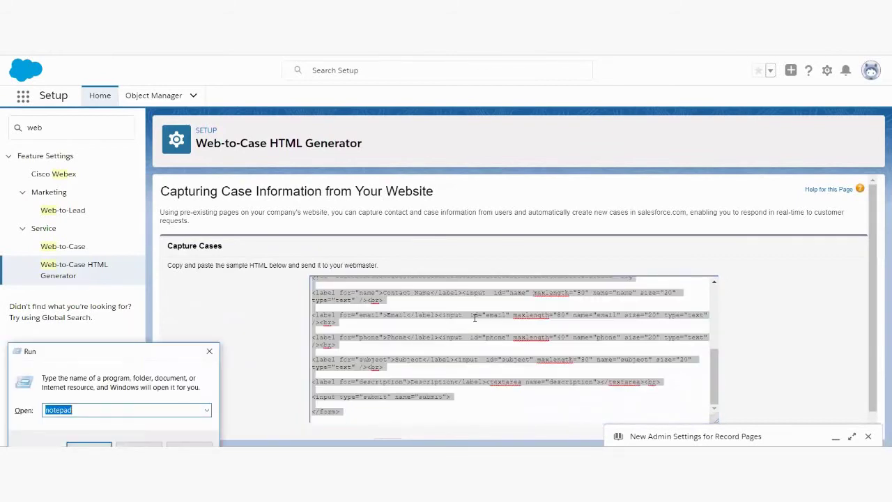
pyautogui.press('Return')
pyautogui.hotkey('ctrl', 'v')
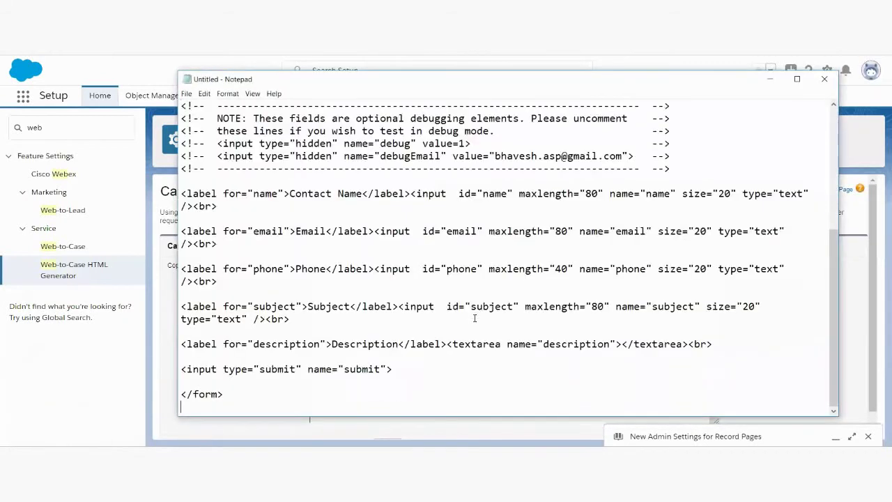
# Start saving the Notepad document under a new name and browse to the Desktop folder.
pyautogui.click(186, 93)
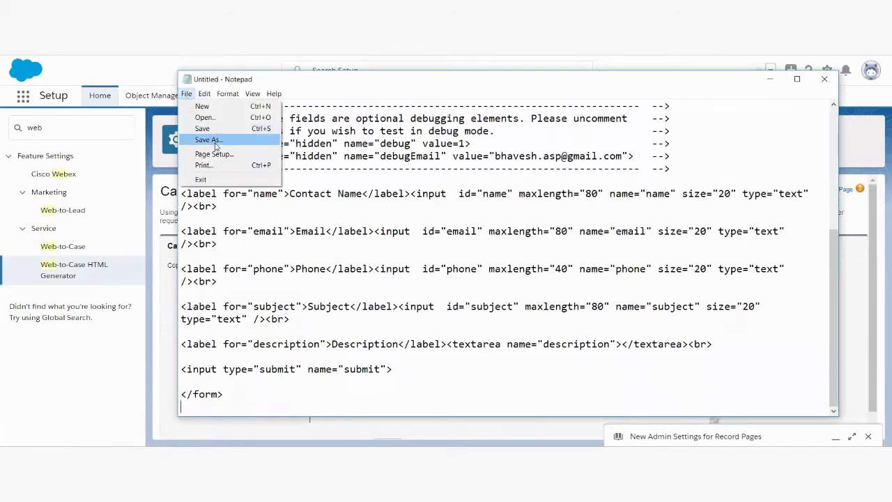
pyautogui.click(209, 140)
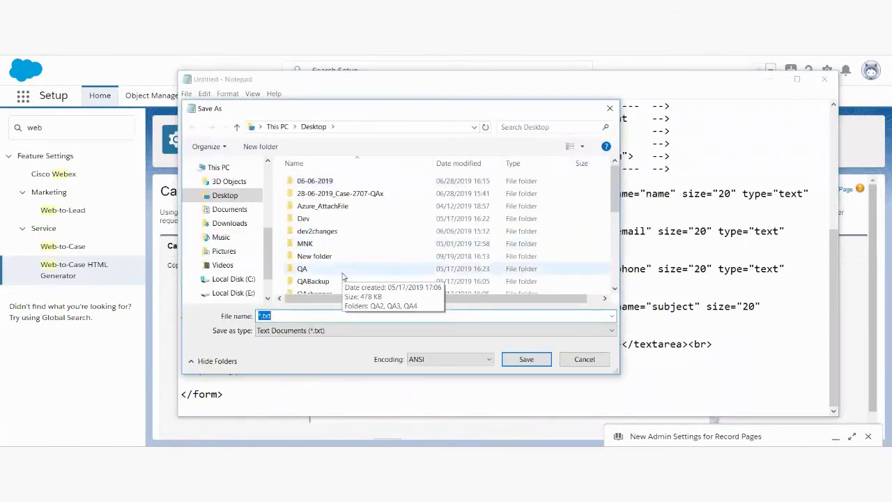
pyautogui.click(343, 276)
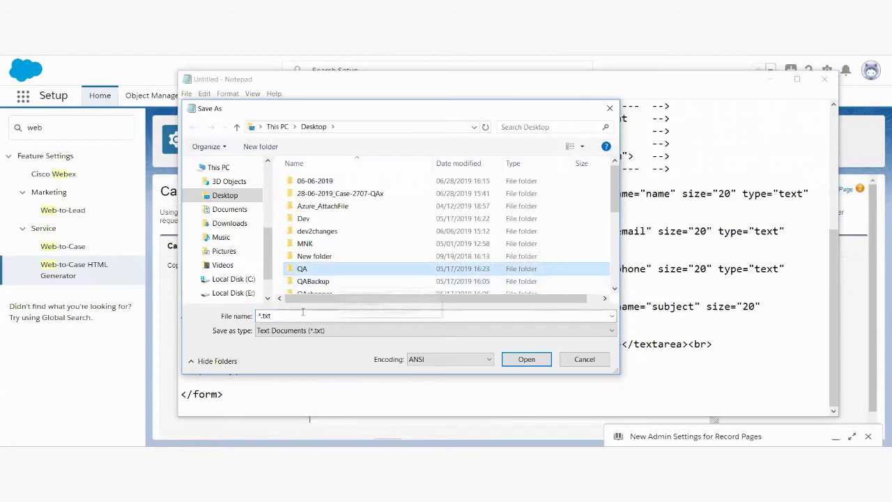
pyautogui.click(313, 284)
pyautogui.scroll(-5, 418, 230)
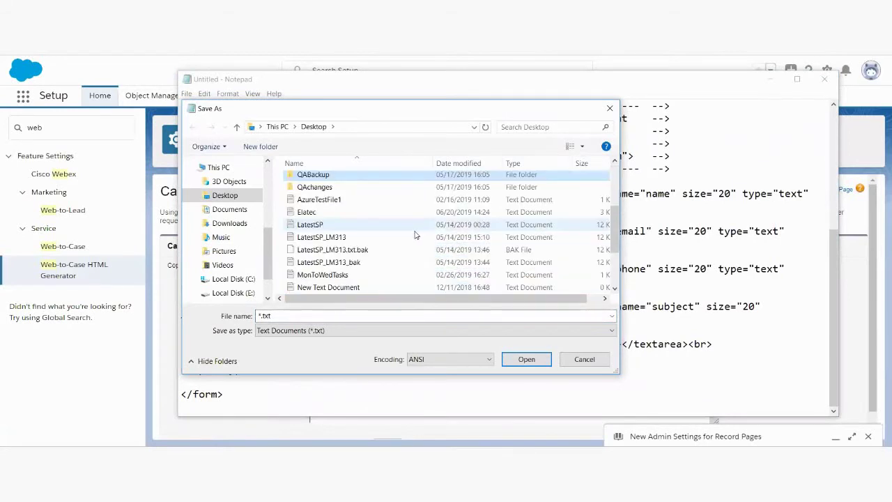
pyautogui.click(333, 264)
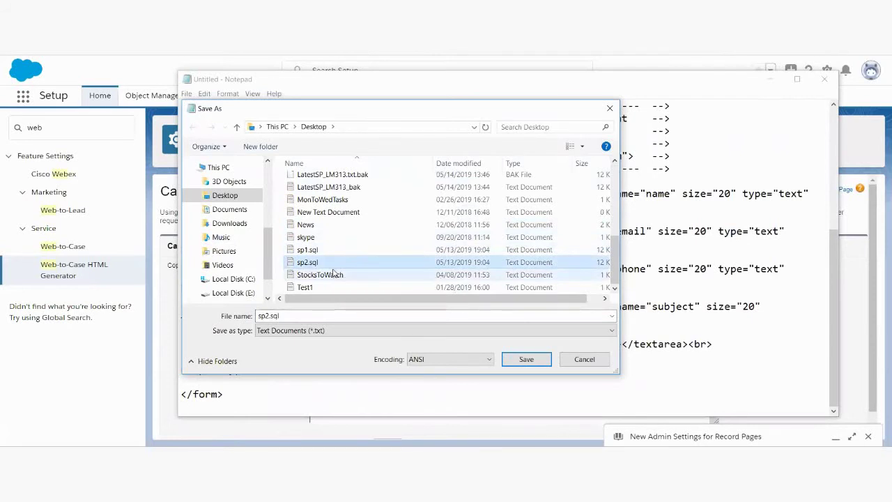
pyautogui.press('BackSpace')
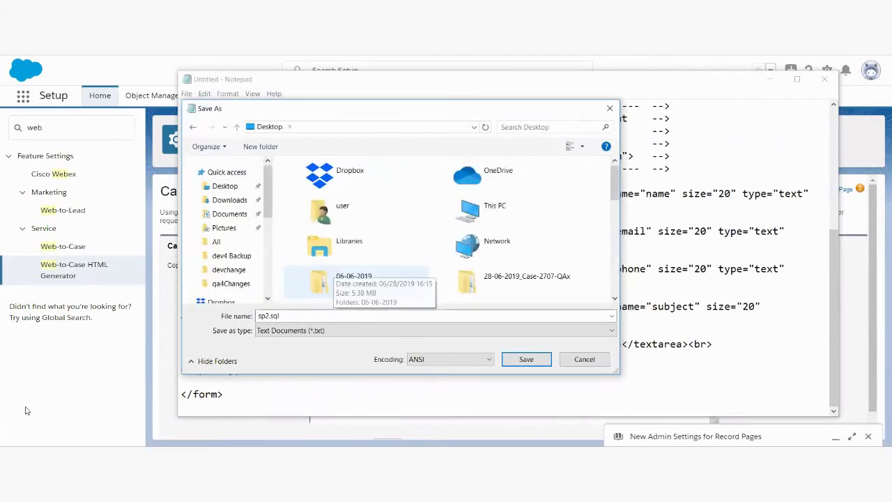
# Save the document as web-to-case.htm with the All Files type, replacing the existing file.
pyautogui.click(310, 319)
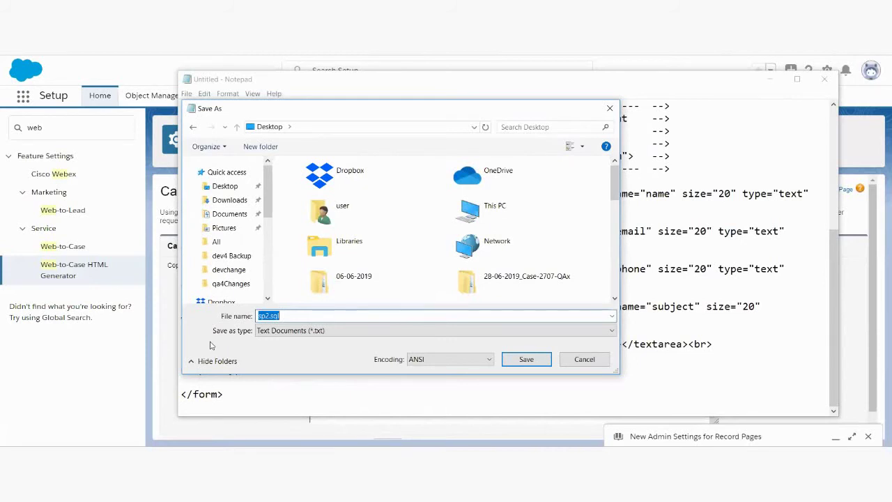
pyautogui.write('we')
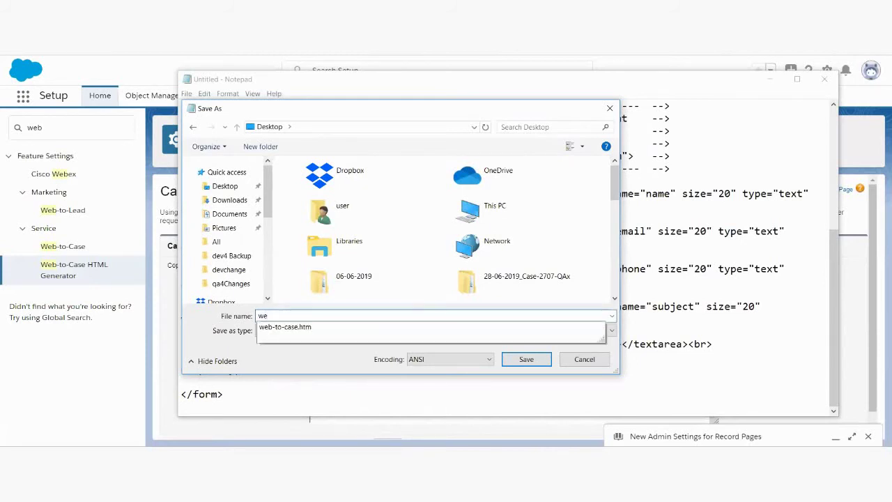
pyautogui.click(275, 328)
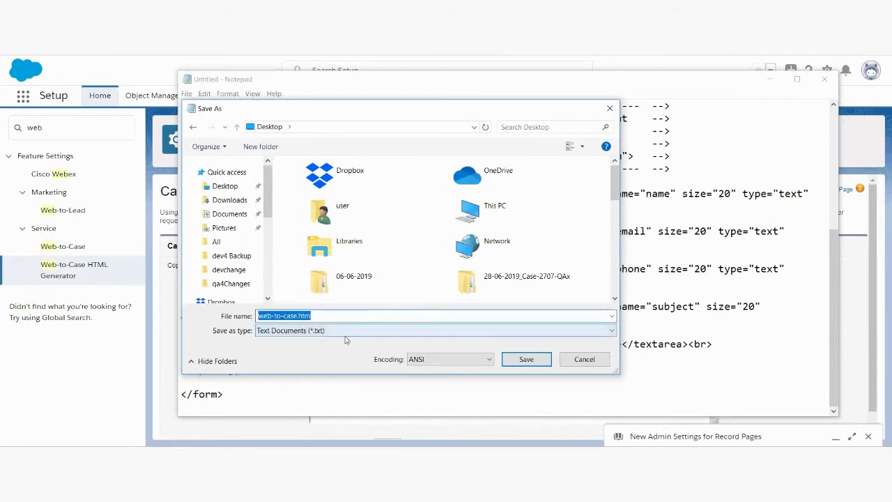
pyautogui.click(344, 331)
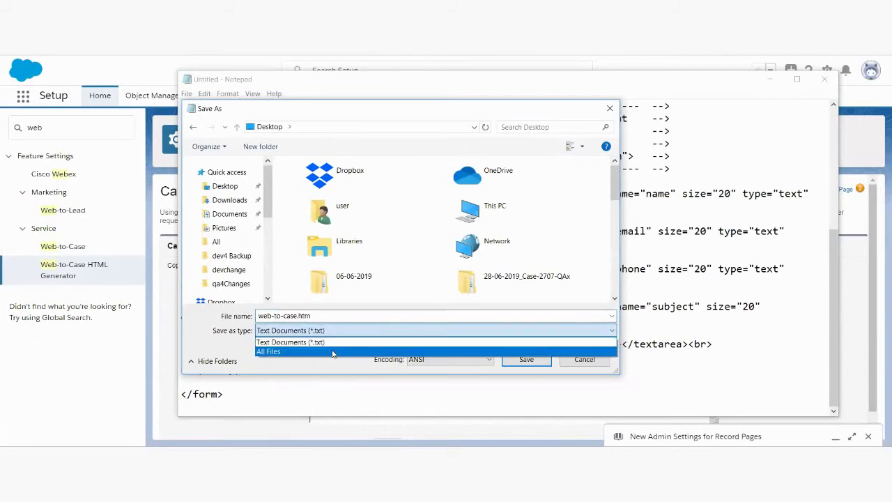
pyautogui.click(339, 350)
pyautogui.click(535, 366)
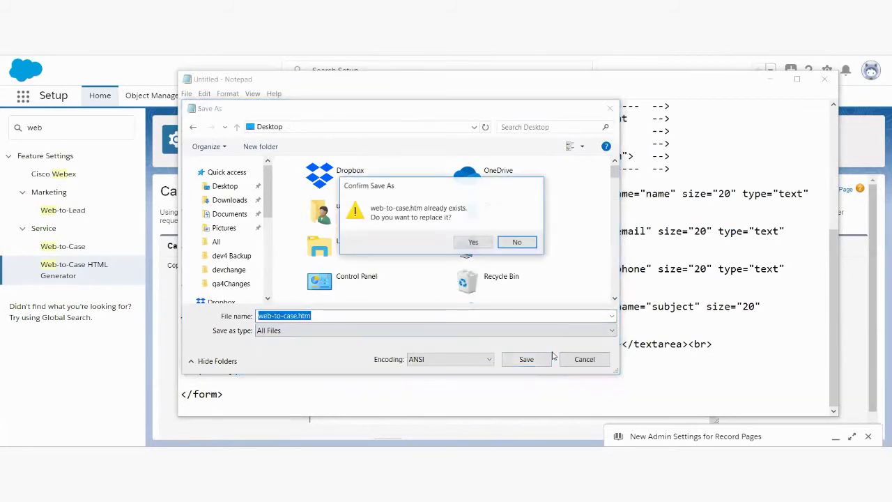
pyautogui.click(474, 242)
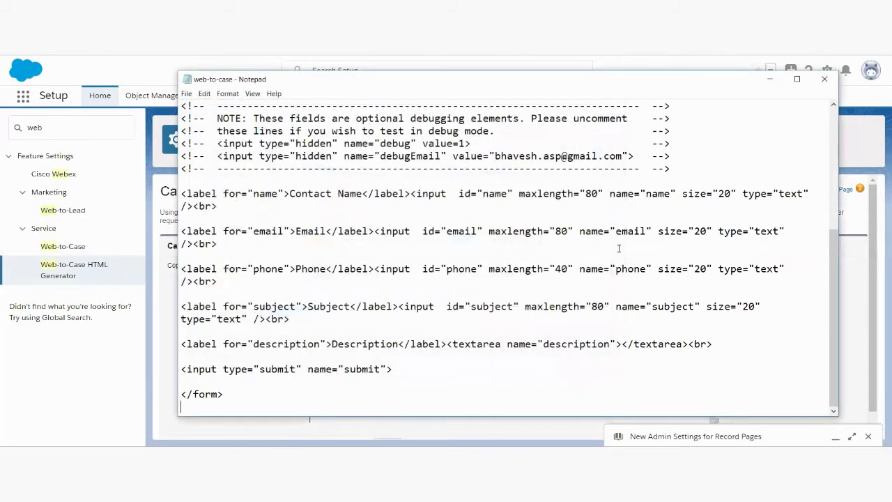
# Close Notepad and open the saved web-to-case page from the desktop.
pyautogui.click(826, 78)
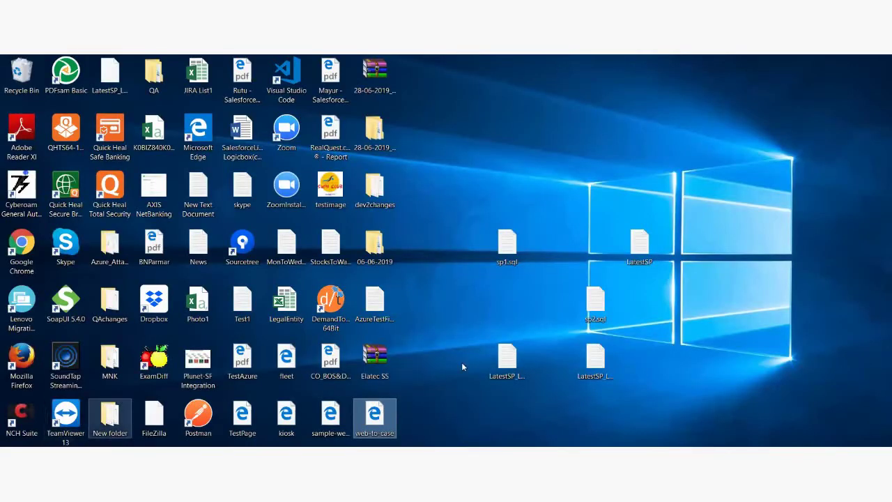
pyautogui.doubleClick(373, 433)
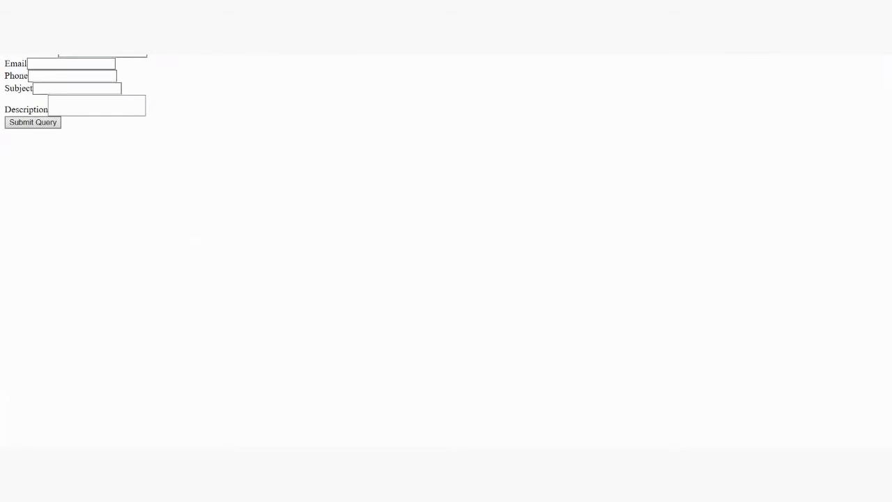
# Fill in the contact's name, e-mail and phone on the case form from the first saved form entry.
pyautogui.press('Down')
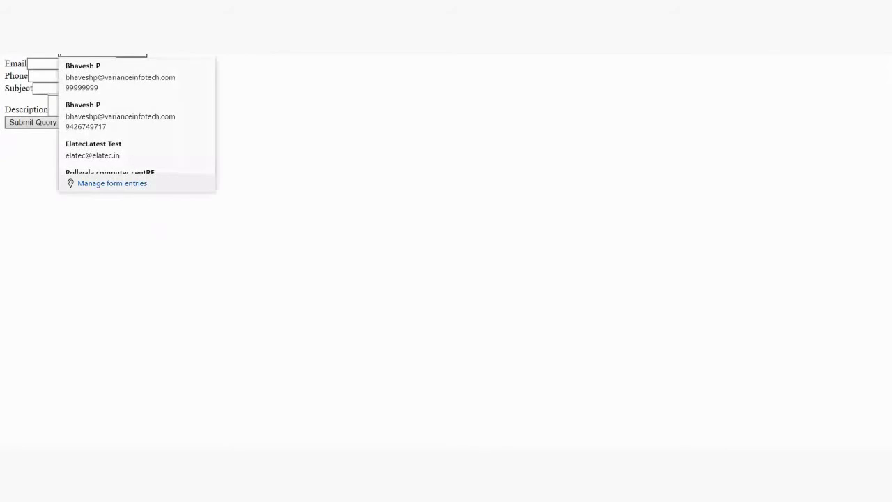
pyautogui.click(75, 67)
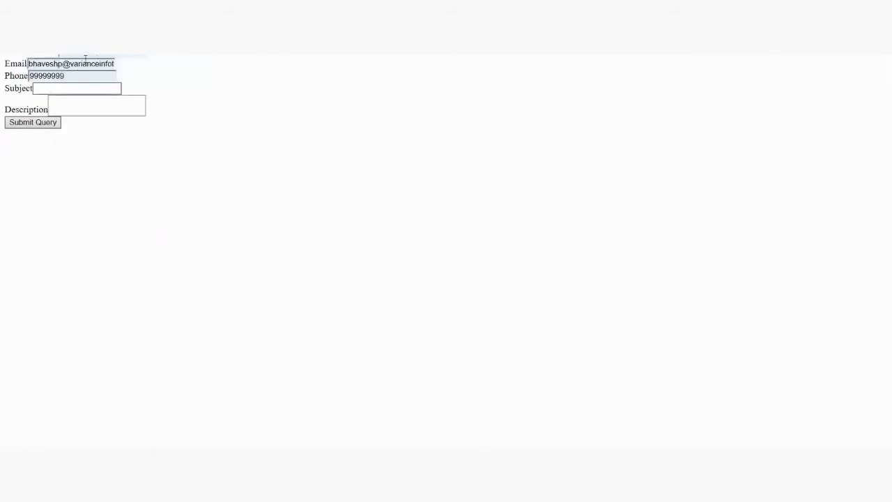
pyautogui.click(85, 60)
pyautogui.tripleClick(87, 62)
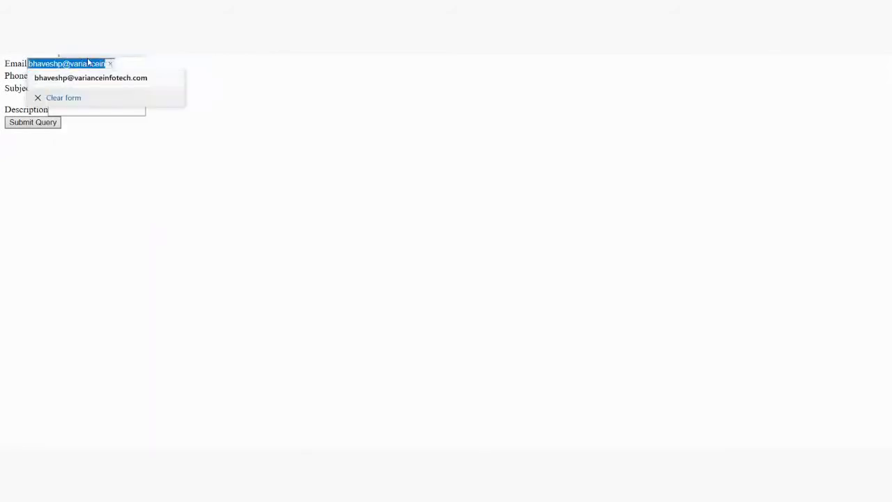
pyautogui.click(166, 123)
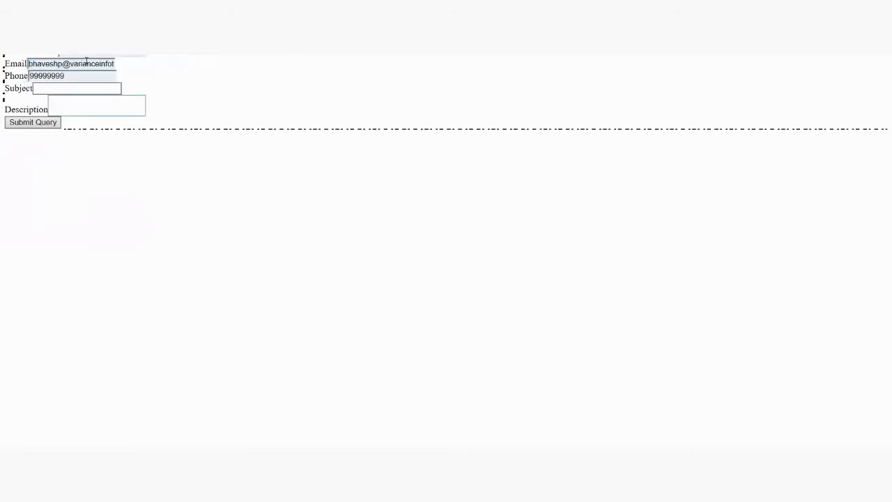
# Enter the subject "problem on the product found" and description "description about the problem" on the case form, and submit it.
pyautogui.click(78, 86)
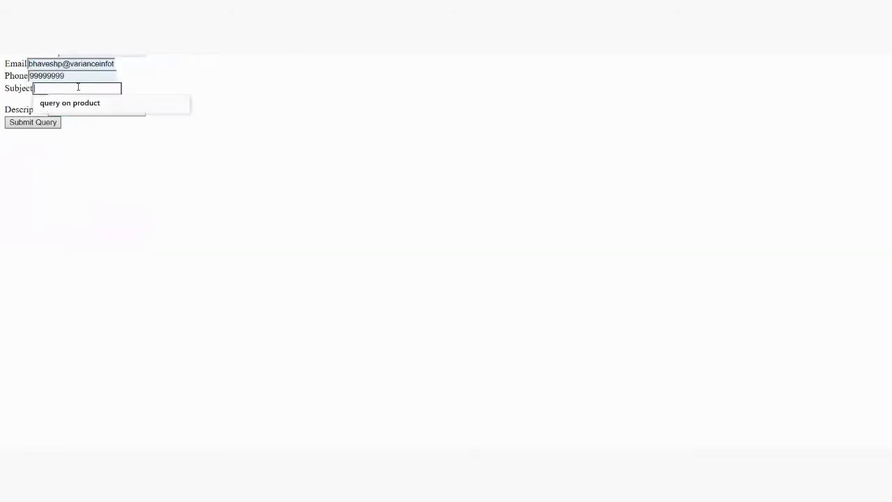
pyautogui.write('prob')
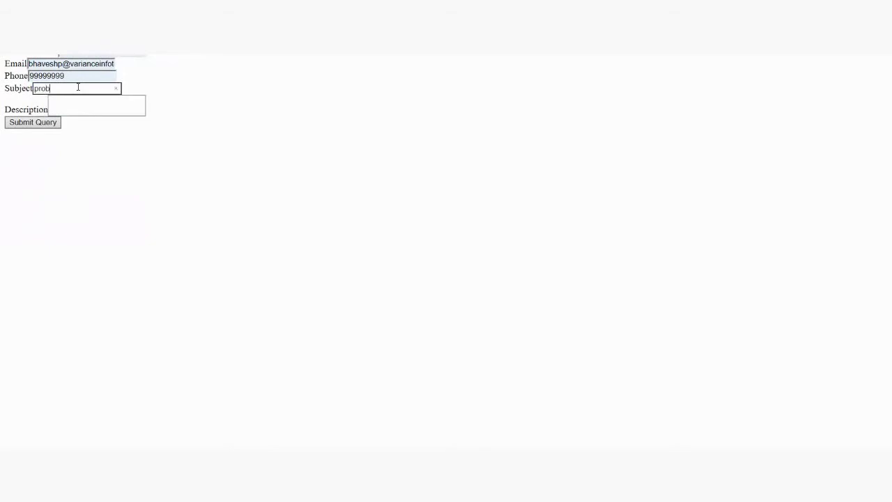
pyautogui.write('lem on the product found')
pyautogui.press('Tab')
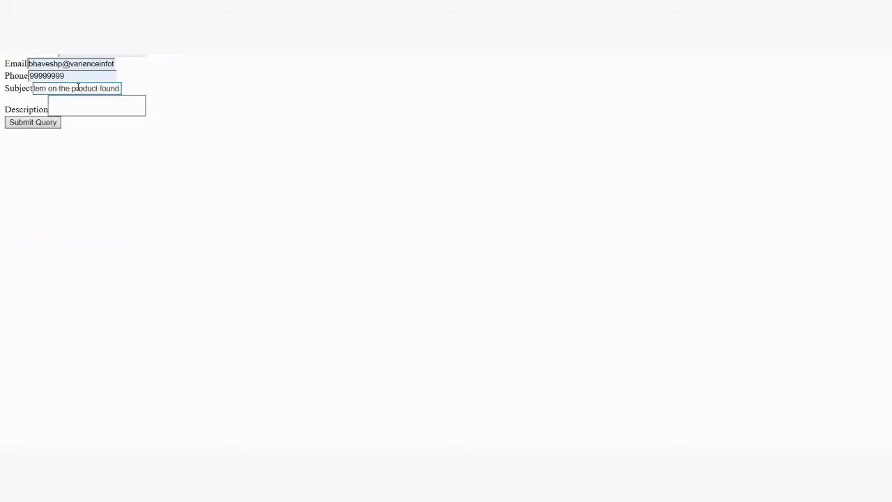
pyautogui.write('description about the proble')
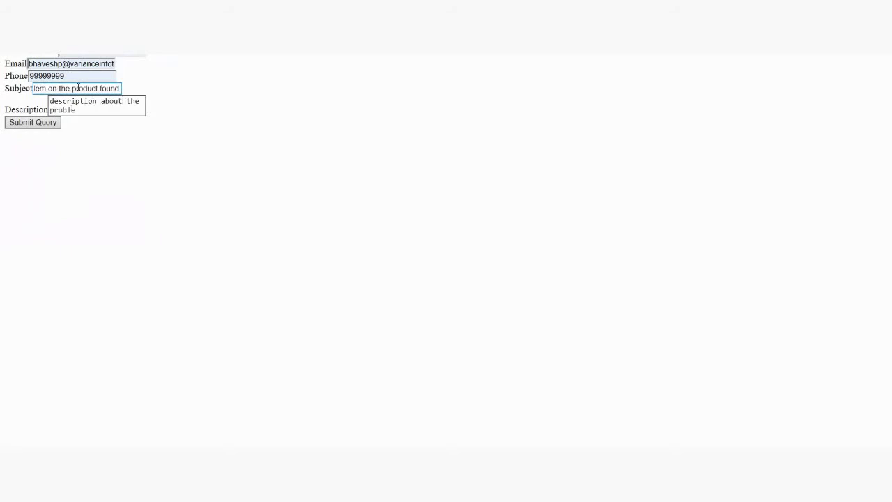
pyautogui.write('m')
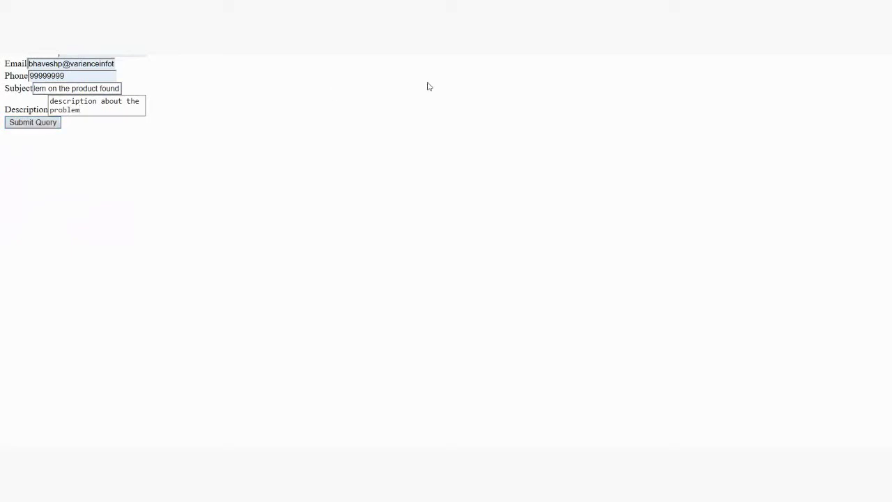
pyautogui.press('Return')
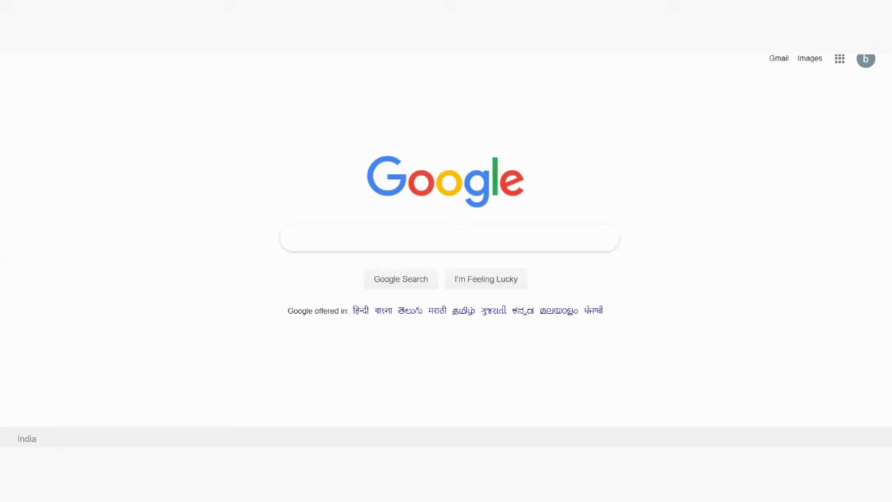
# Switch back to the Salesforce Setup window and open the Cases list from the App Launcher.
pyautogui.moveTo(358, 474)
pyautogui.click(328, 422)
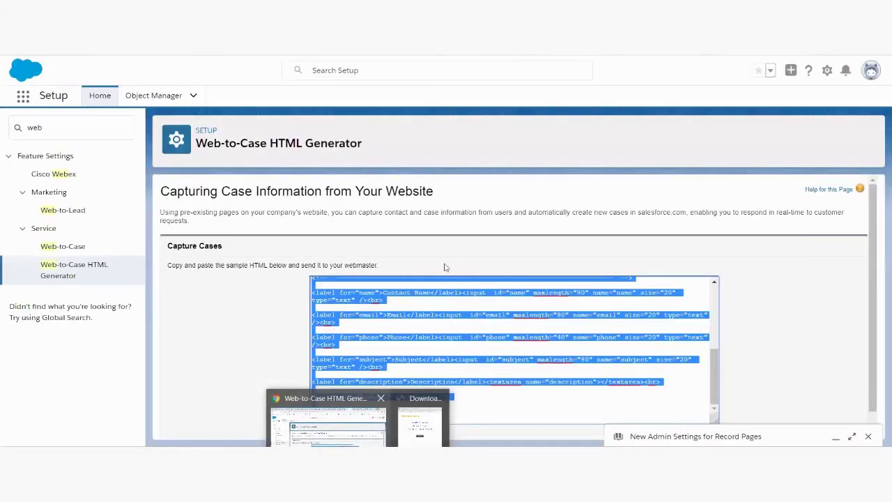
pyautogui.hotkey('alt', 'Tab')
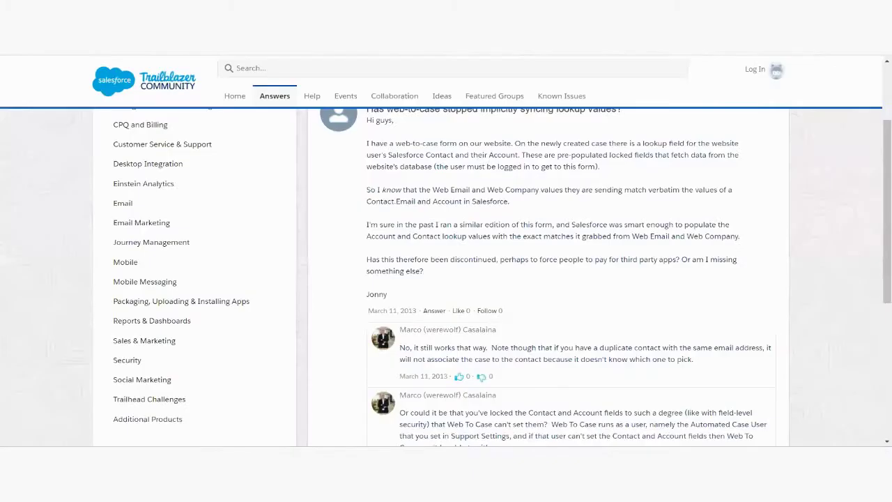
pyautogui.scroll(-5, 548, 279)
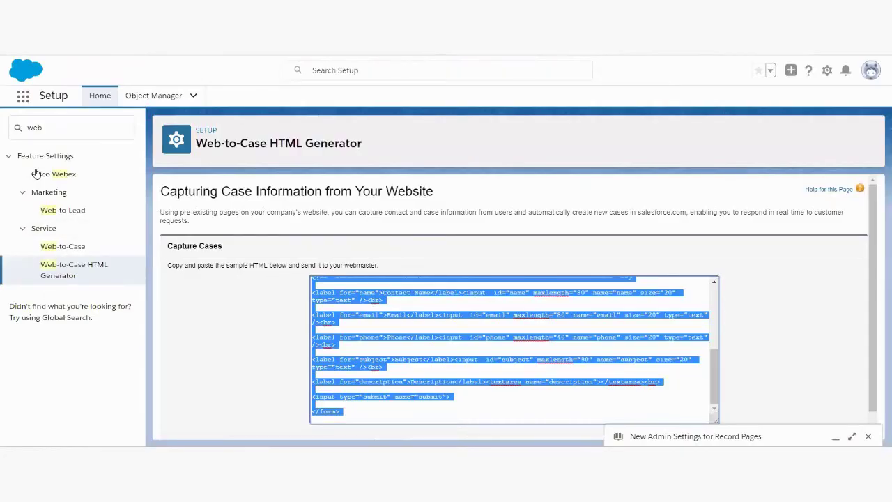
pyautogui.click(25, 99)
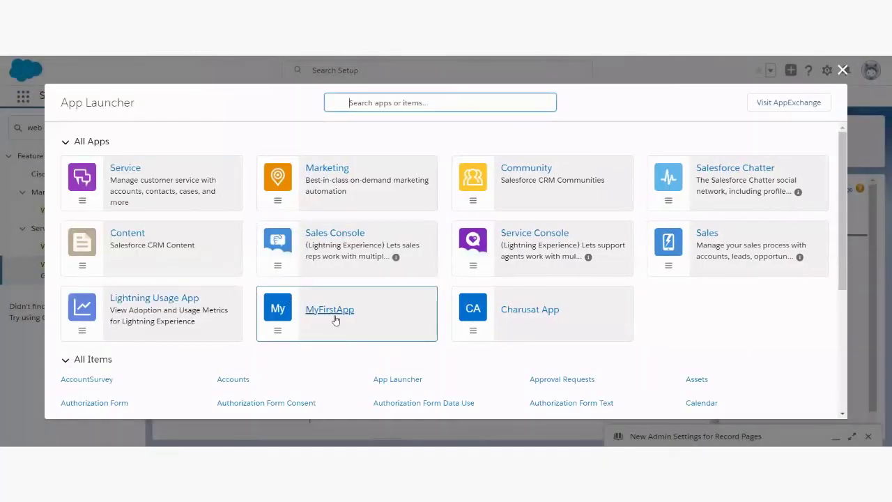
pyautogui.scroll(-3, 331, 325)
pyautogui.scroll(-1, 333, 326)
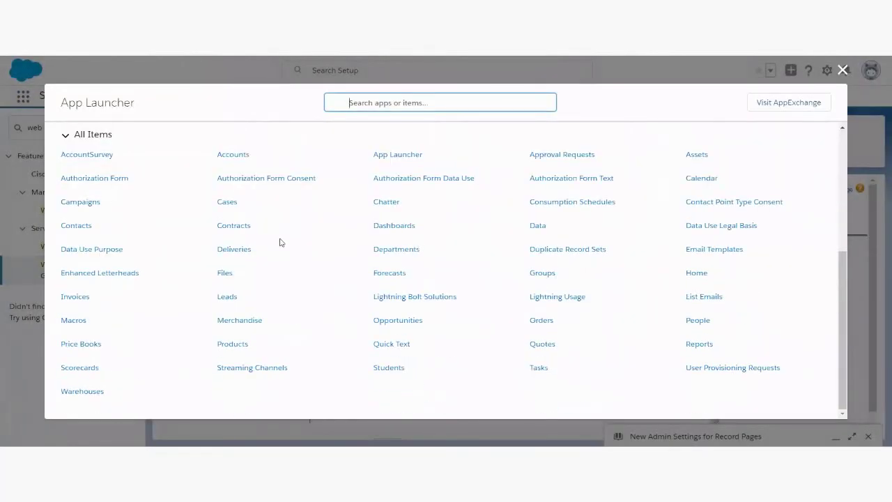
pyautogui.click(228, 203)
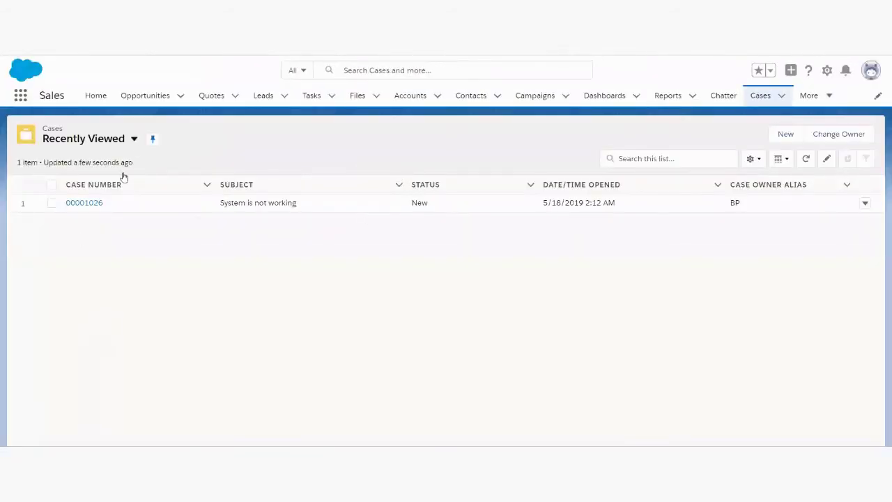
# Show the All Open Cases list view and review the record of the case titled "problem on the product found".
pyautogui.click(134, 139)
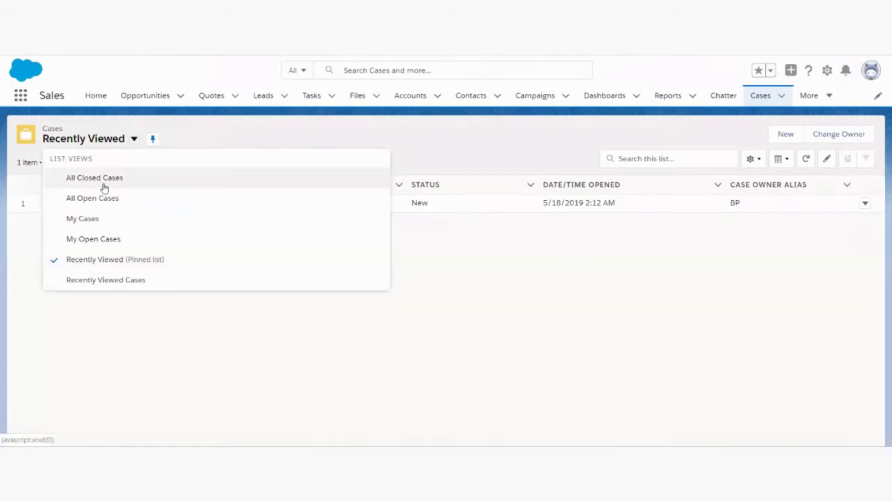
pyautogui.click(97, 201)
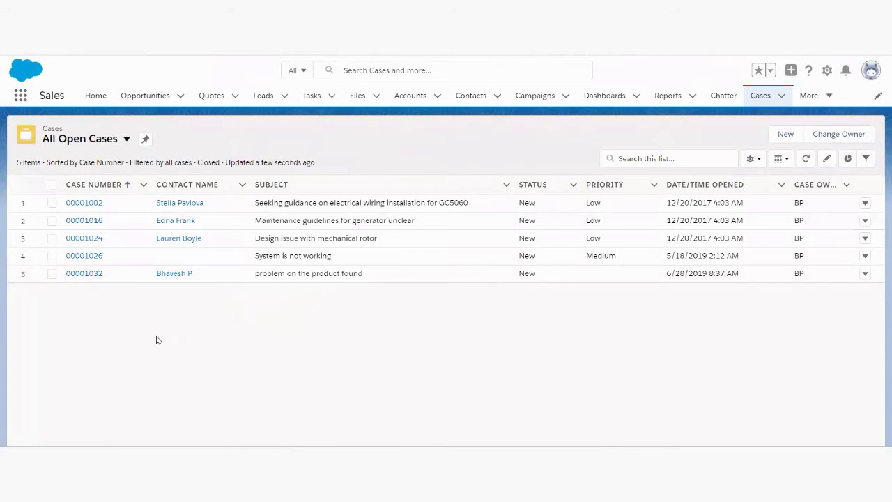
pyautogui.click(94, 277)
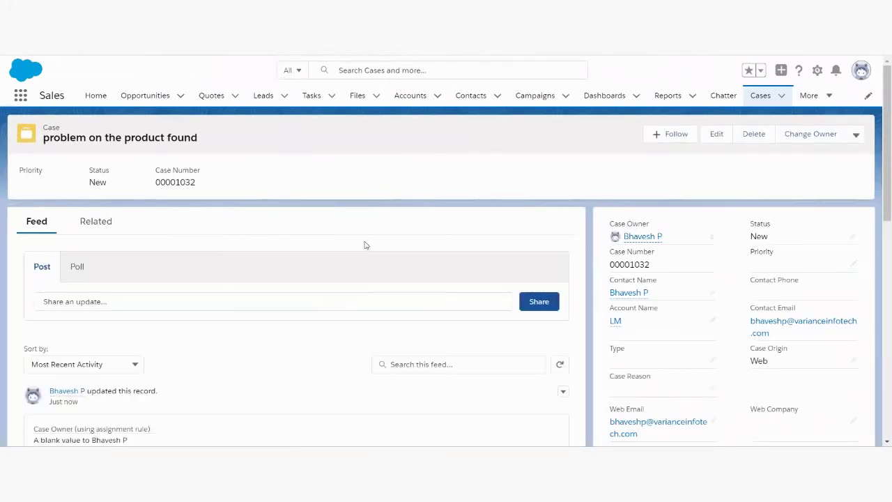
pyautogui.scroll(-1, 430, 257)
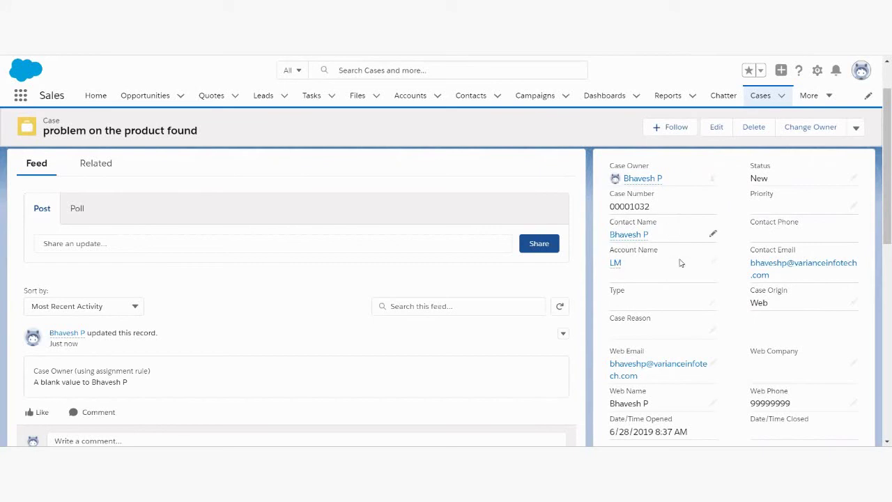
pyautogui.scroll(-5, 291, 285)
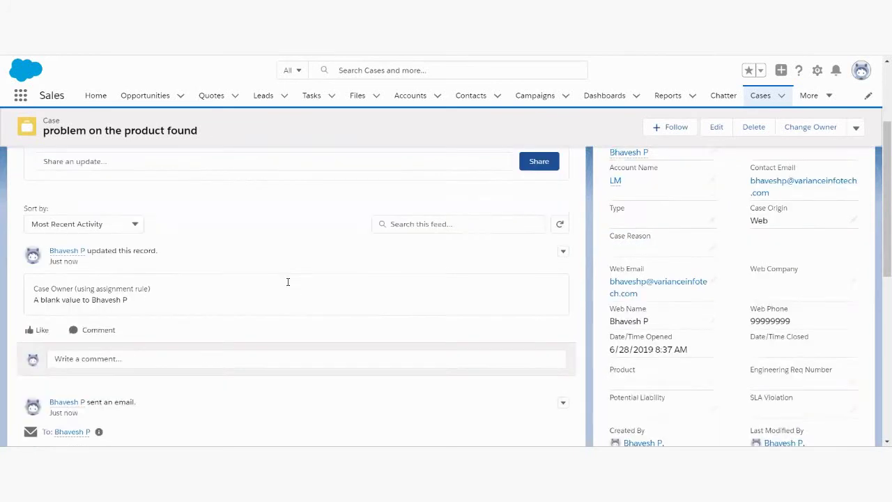
pyautogui.scroll(5, 291, 285)
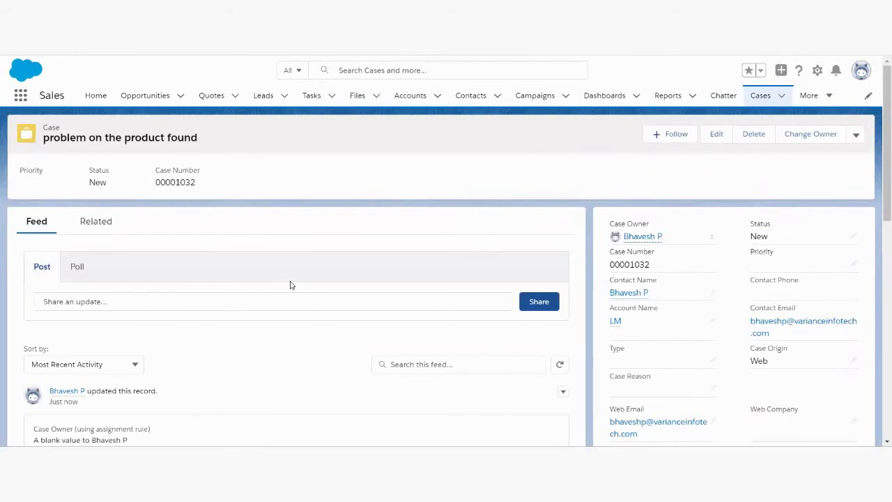